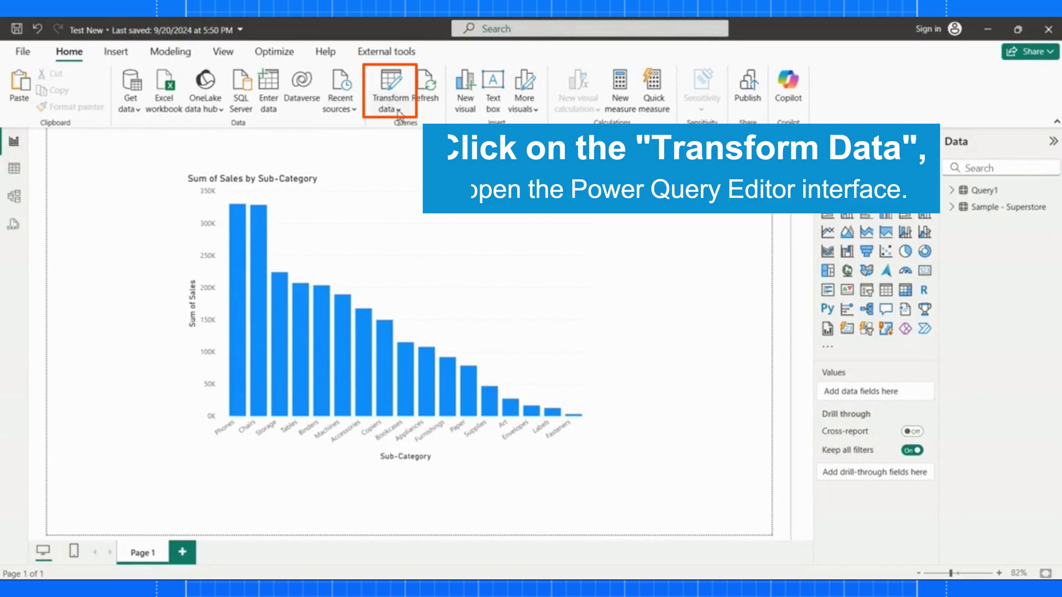
# Open the Power Query Editor to transform the report's data
pyautogui.click(399, 109)
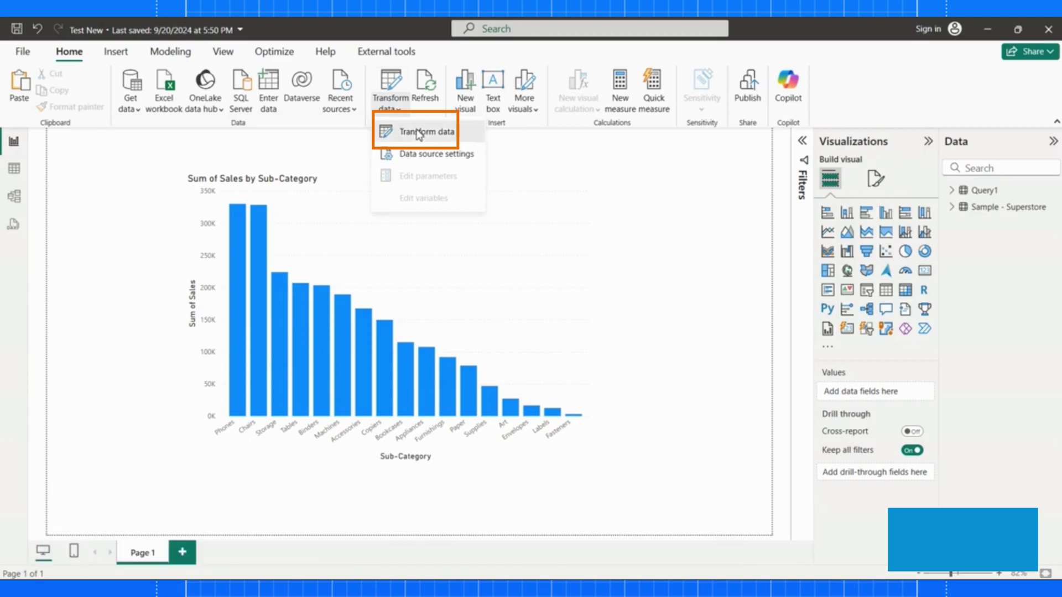
pyautogui.click(418, 133)
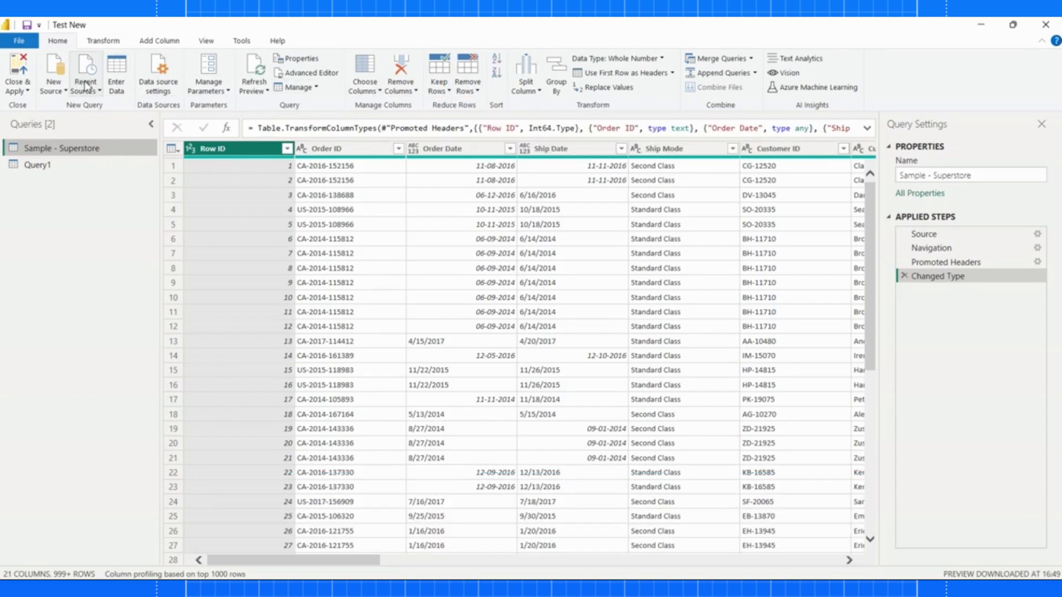
# Review the available new data source types and the editor's commands for transforming, adding columns, viewing, diagnostics and help
pyautogui.click(61, 90)
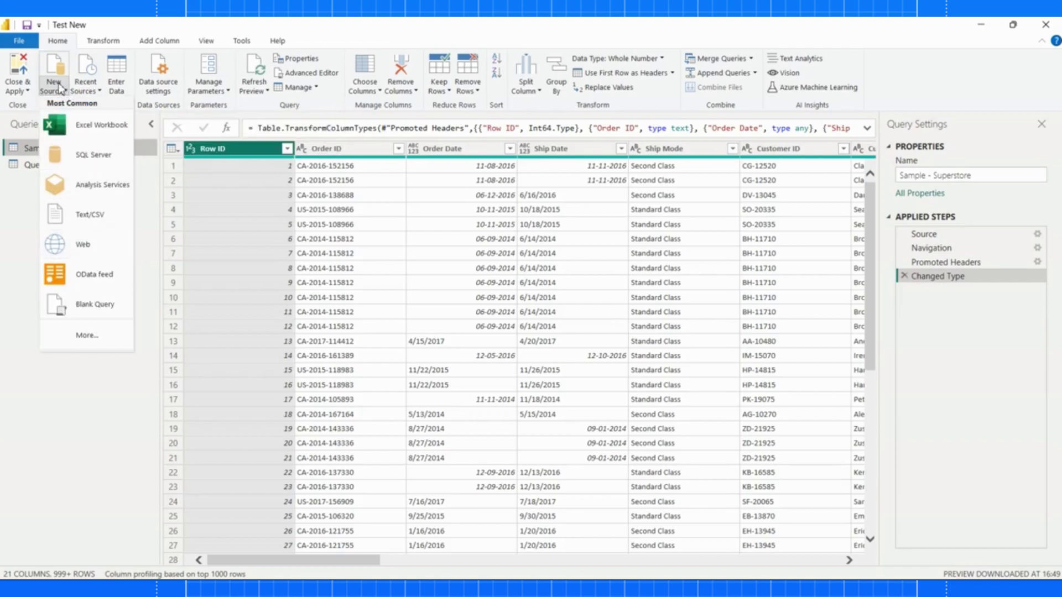
pyautogui.click(55, 83)
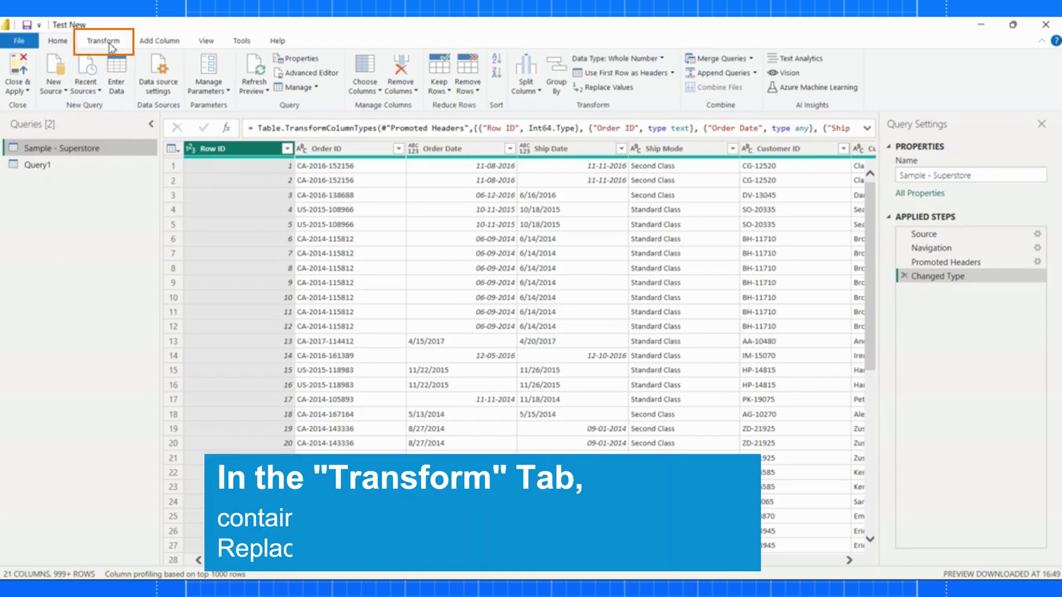
pyautogui.click(103, 41)
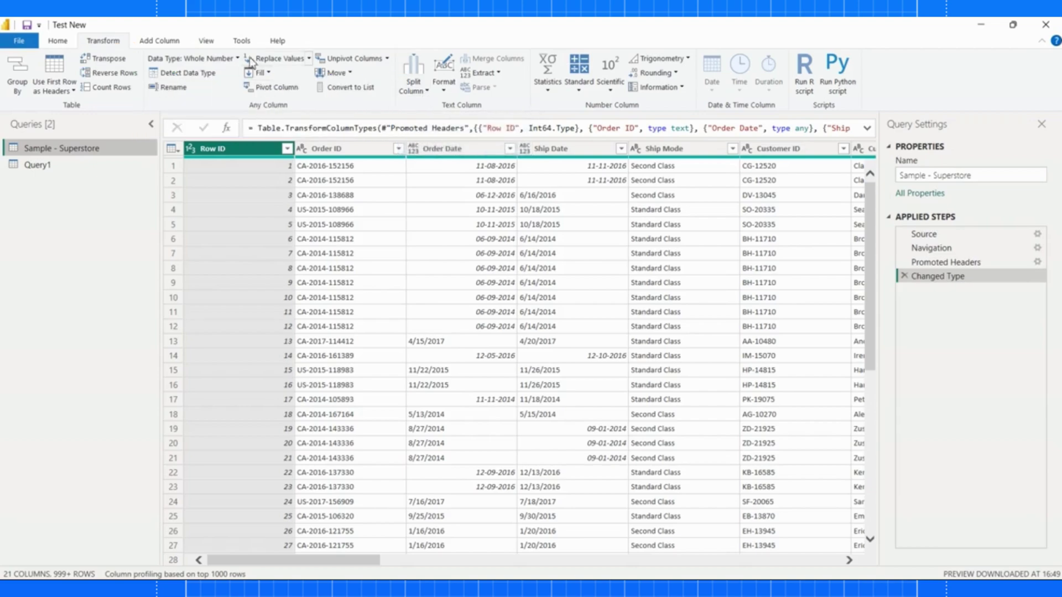
pyautogui.click(166, 41)
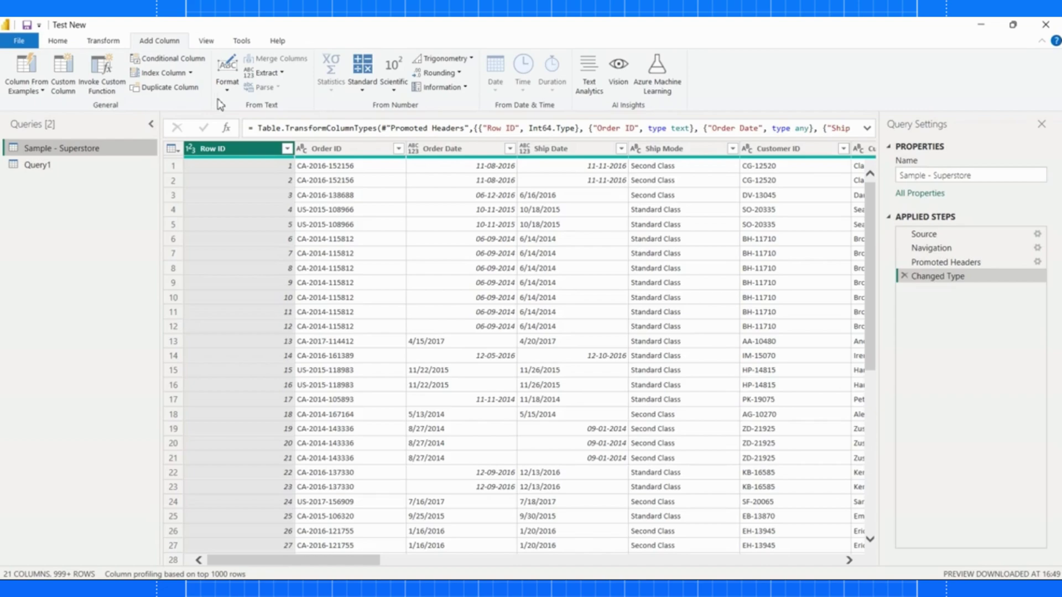
pyautogui.click(207, 42)
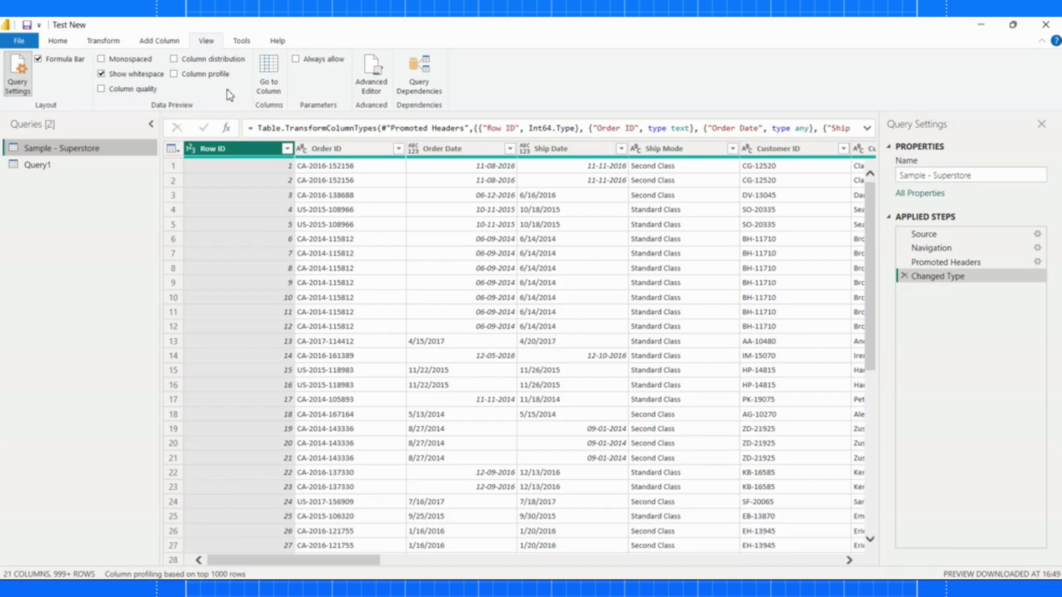
pyautogui.click(237, 43)
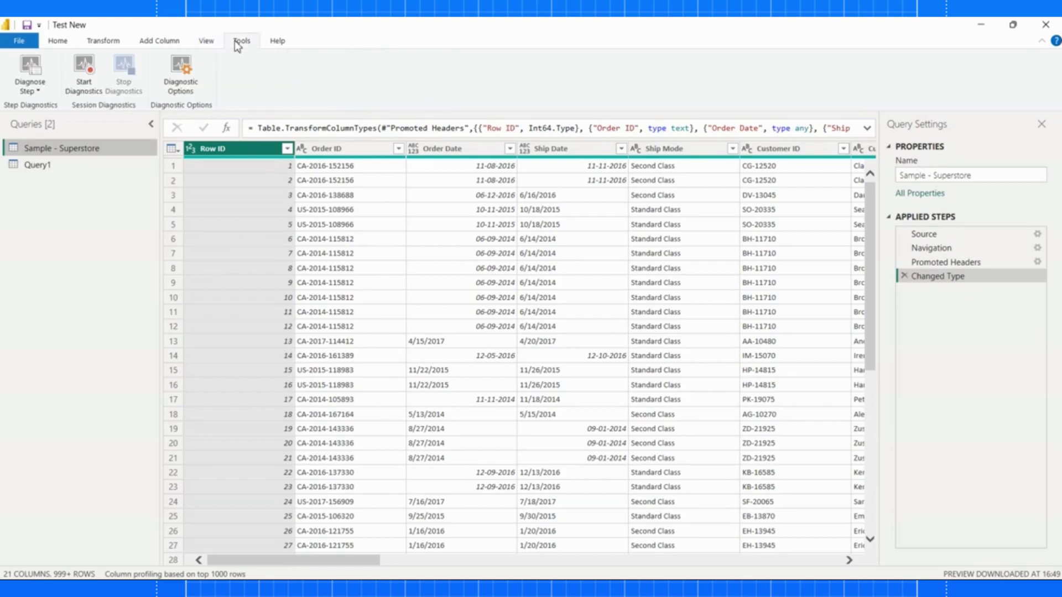
pyautogui.click(272, 45)
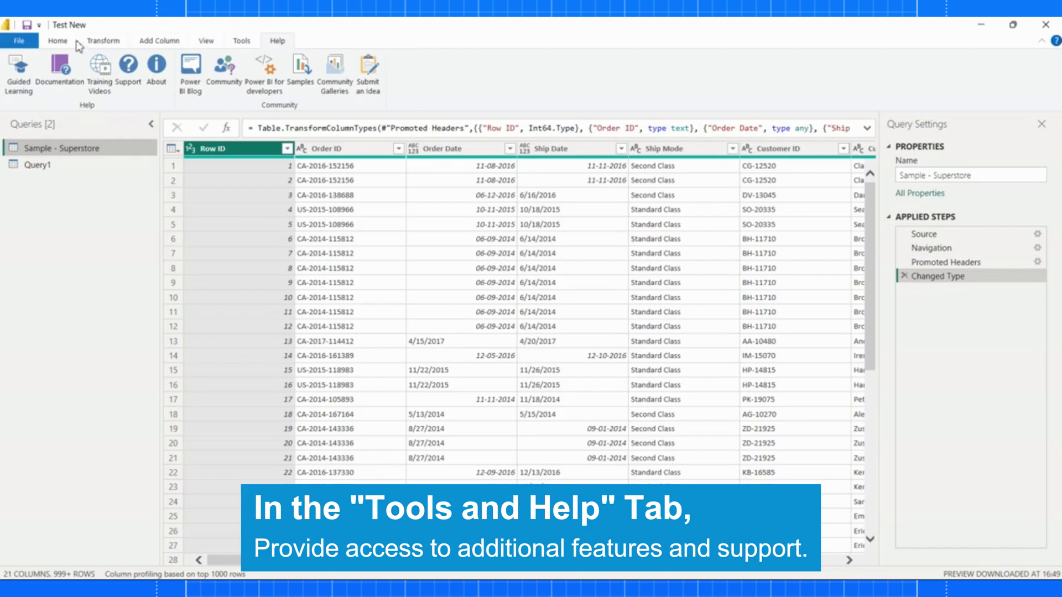
pyautogui.click(59, 44)
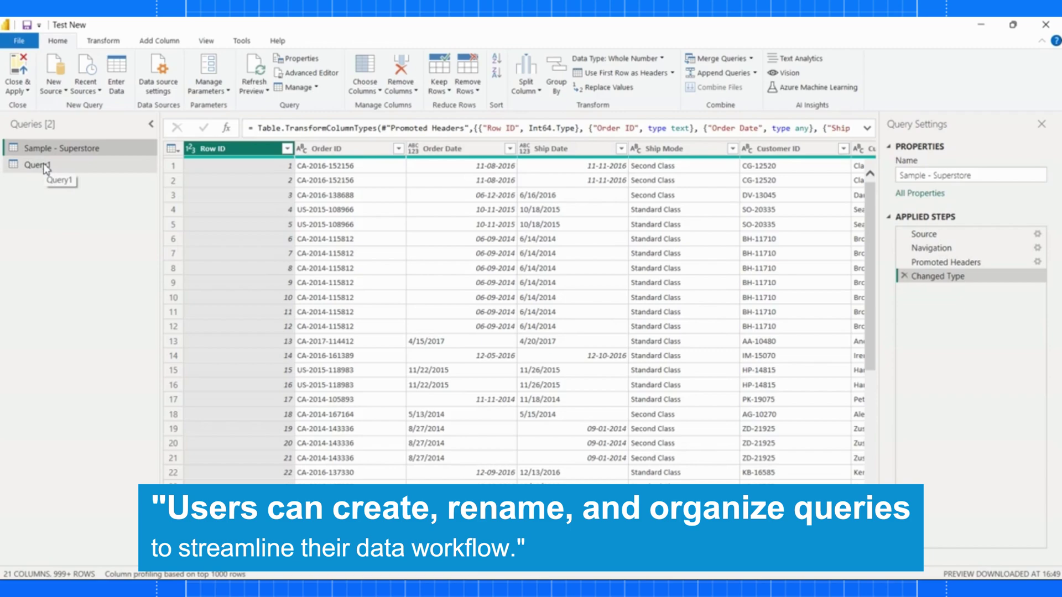
# Rename the Query1 query as Date
pyautogui.moveTo(46, 170)
pyautogui.mouseDown()
pyautogui.moveTo(46, 157)
pyautogui.moveTo(46, 184)
pyautogui.mouseUp()
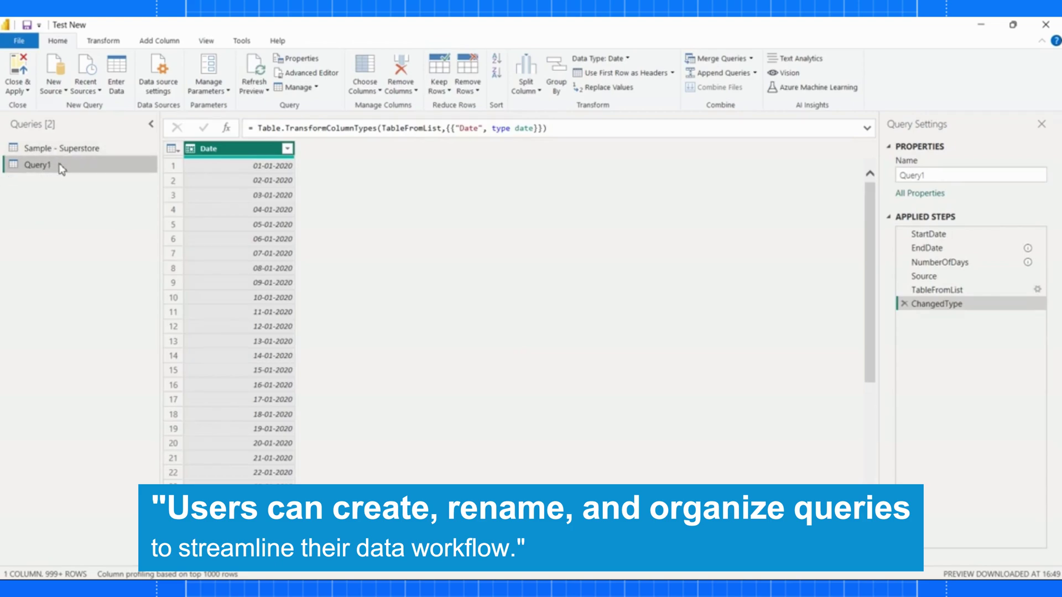
pyautogui.click(940, 175)
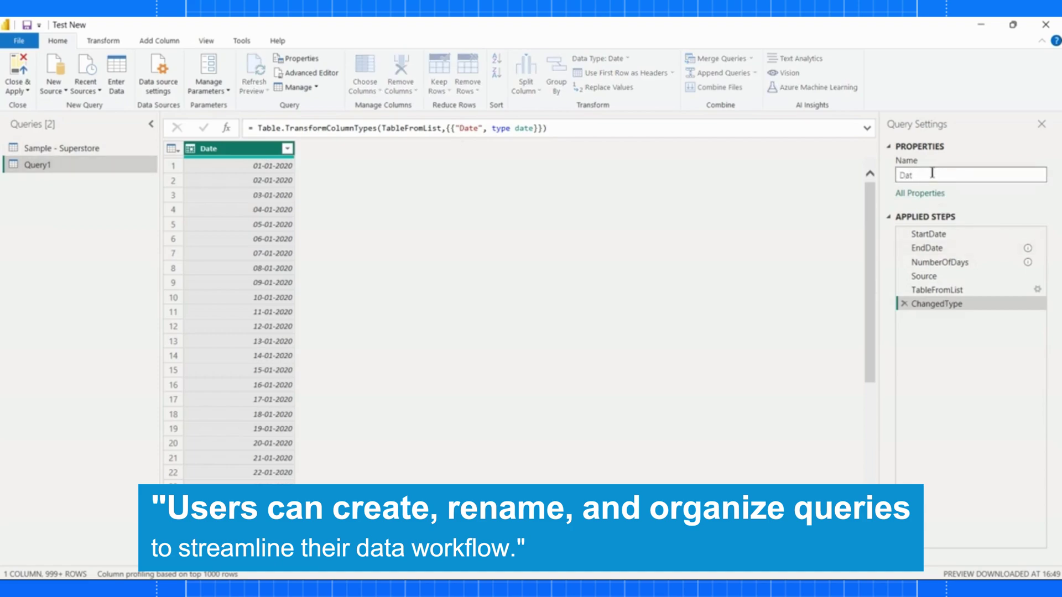
pyautogui.write('e')
pyautogui.press('Return')
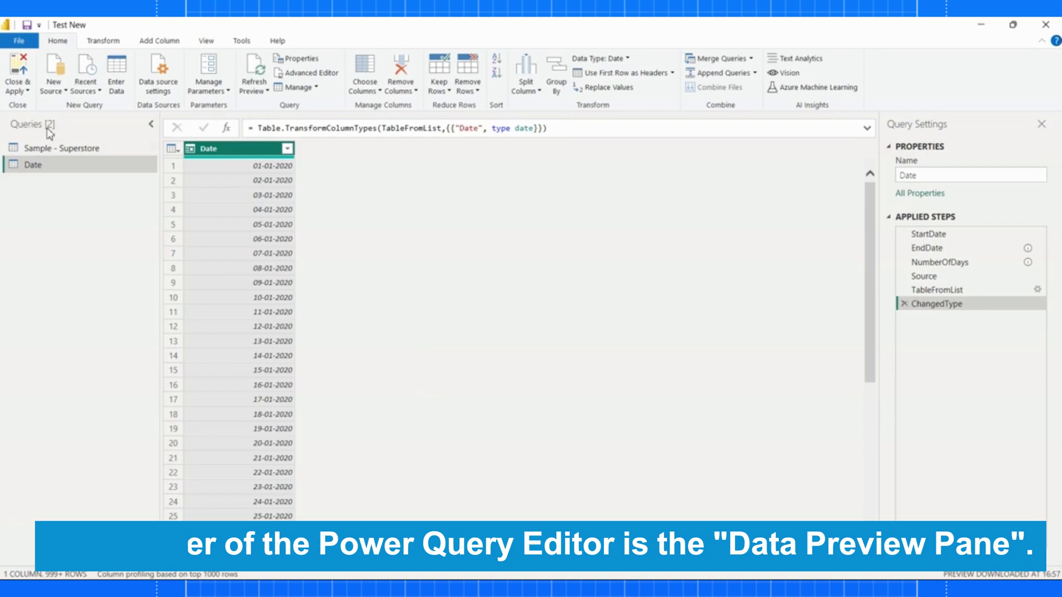
# Expand the full Changed Type formula of the Sample - Superstore query and examine the type assigned to Order ID
pyautogui.click(60, 149)
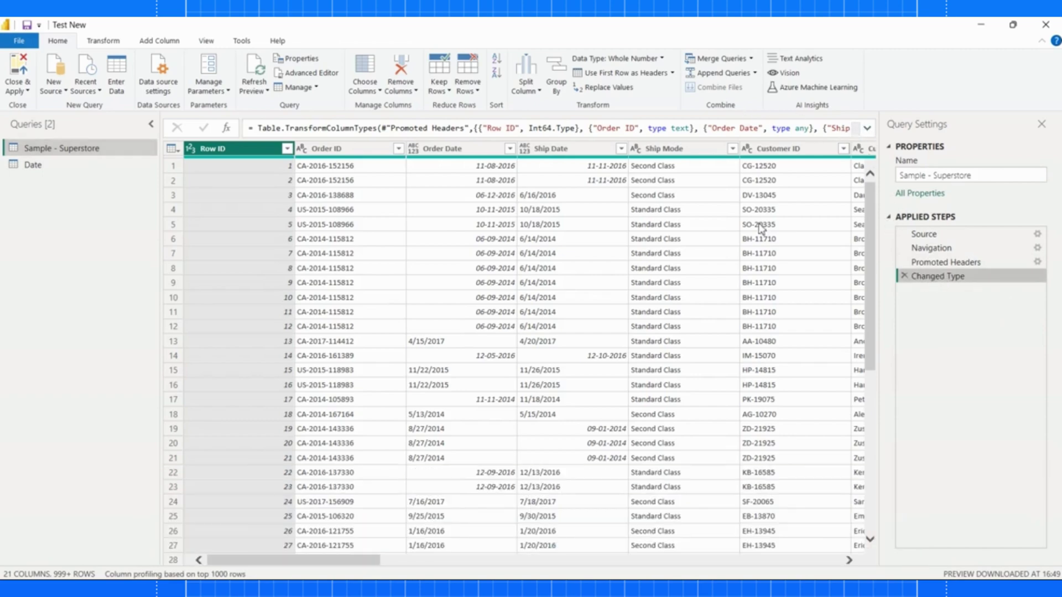
pyautogui.hscroll(15, 726, 263)
pyautogui.click(636, 128)
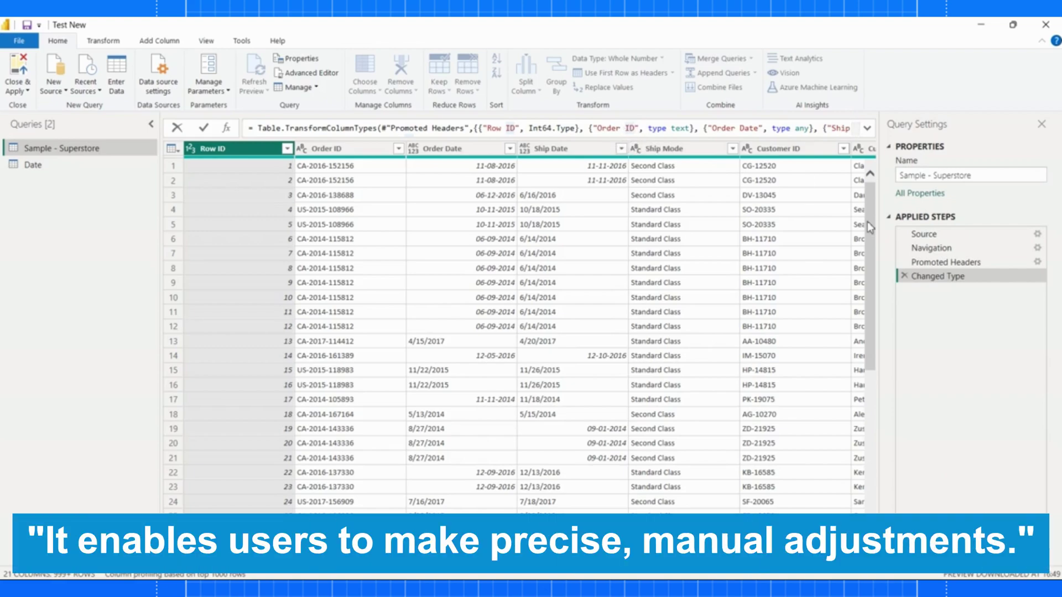
pyautogui.click(941, 283)
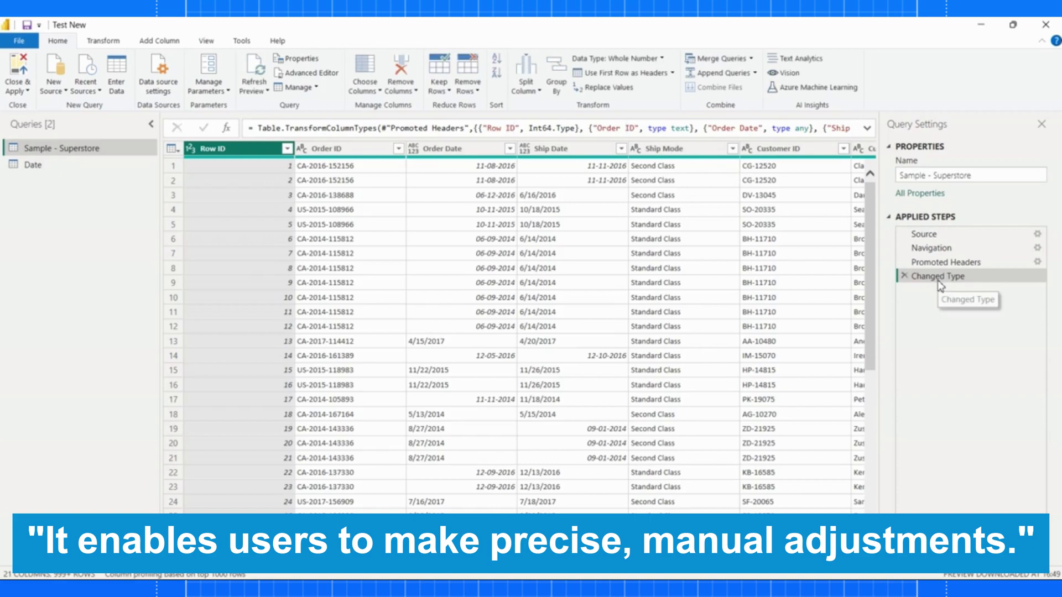
pyautogui.click(867, 132)
pyautogui.click(630, 128)
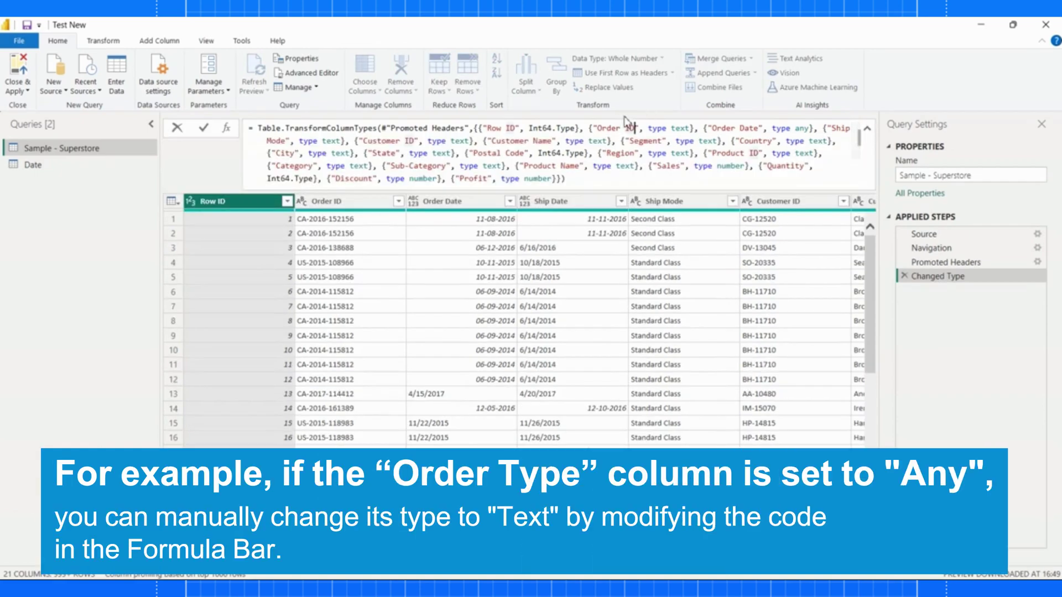
pyautogui.click(489, 129)
pyautogui.moveTo(490, 131); pyautogui.dragTo(636, 129)
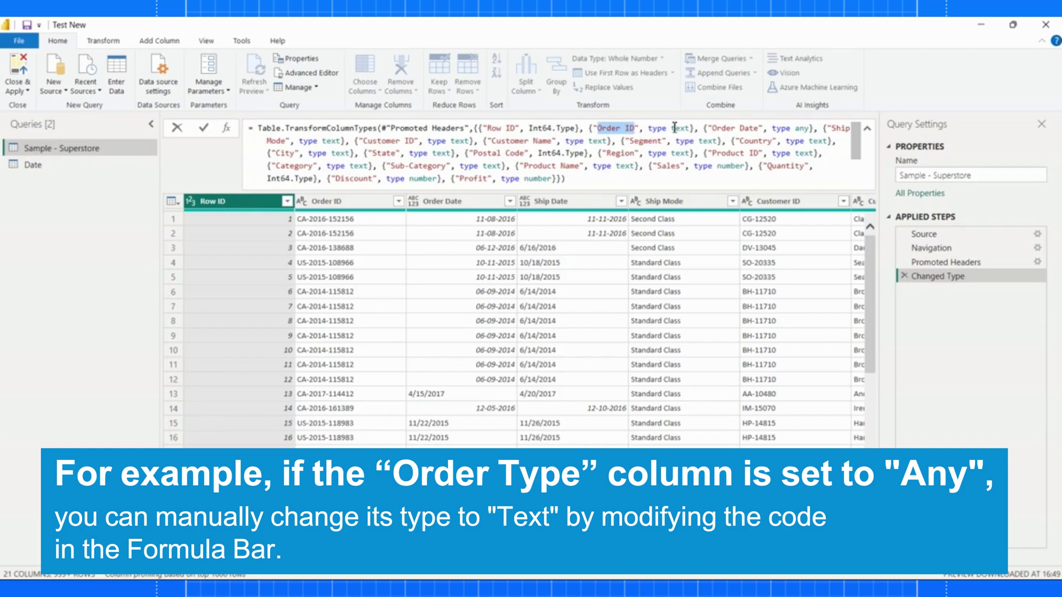
pyautogui.moveTo(672, 128); pyautogui.dragTo(691, 128)
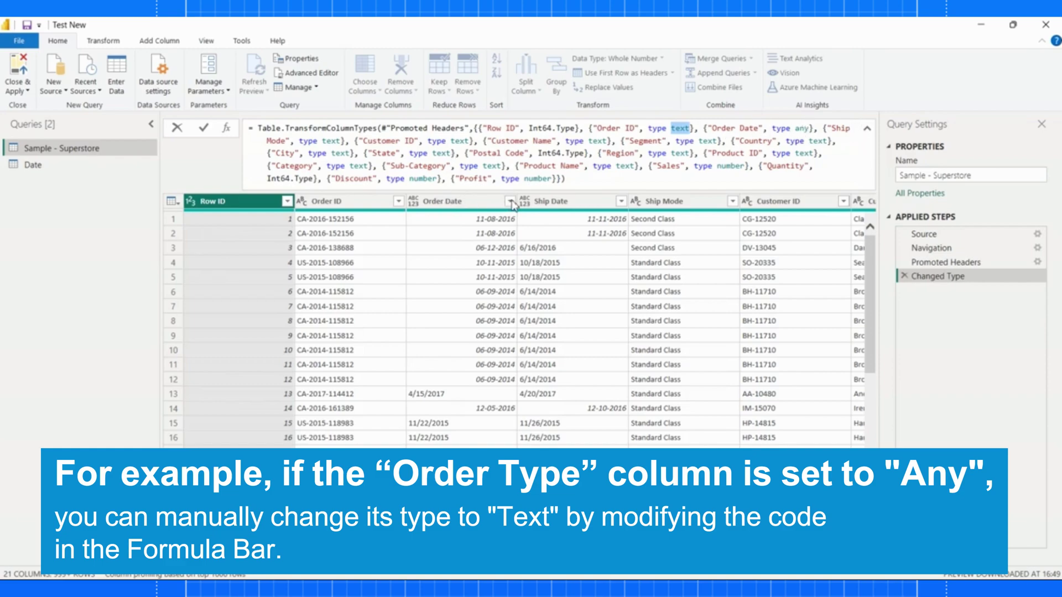
# Set the Order Date column's type to text in the Changed Type formula
pyautogui.click(797, 129)
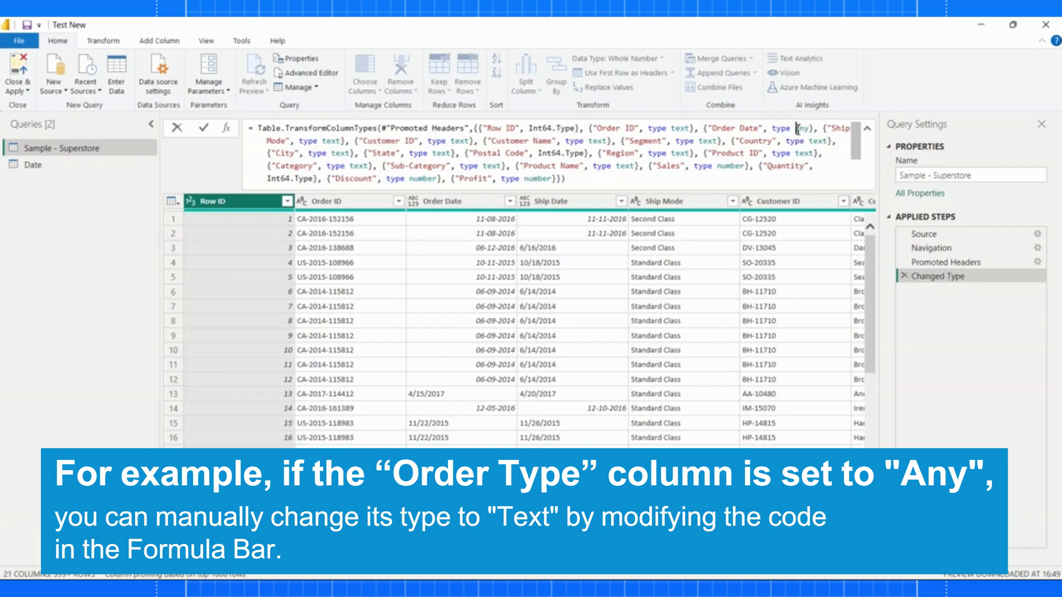
pyautogui.moveTo(797, 128); pyautogui.dragTo(811, 131)
pyautogui.write('te')
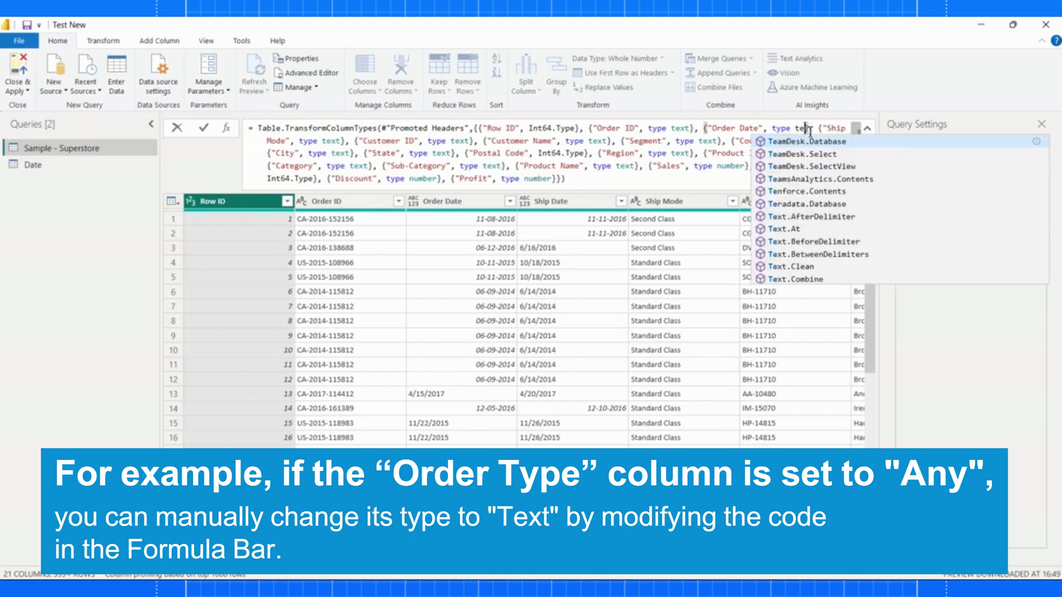
pyautogui.write('xt')
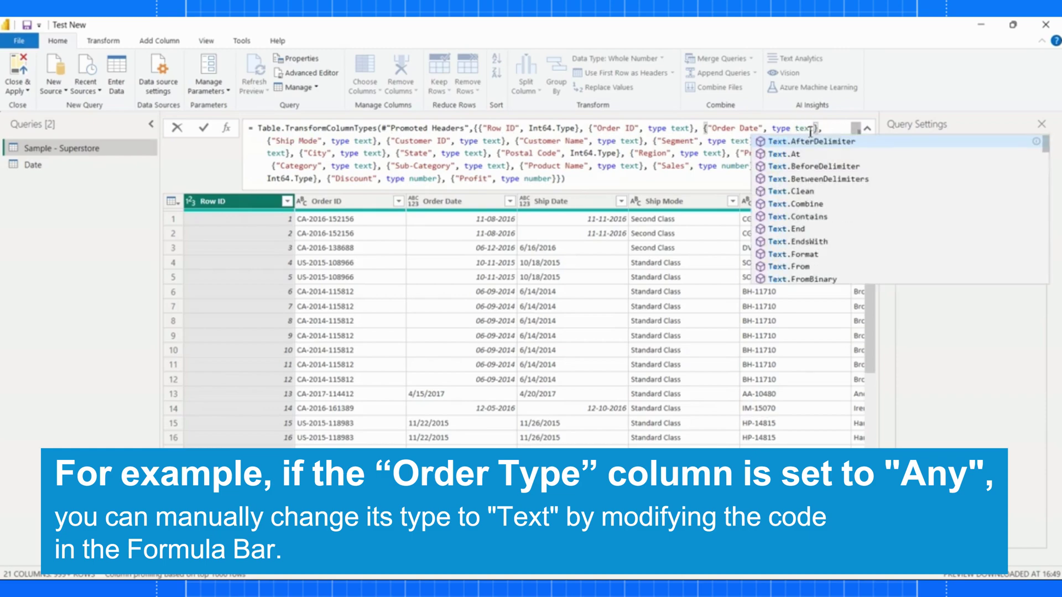
pyautogui.press('Tab')
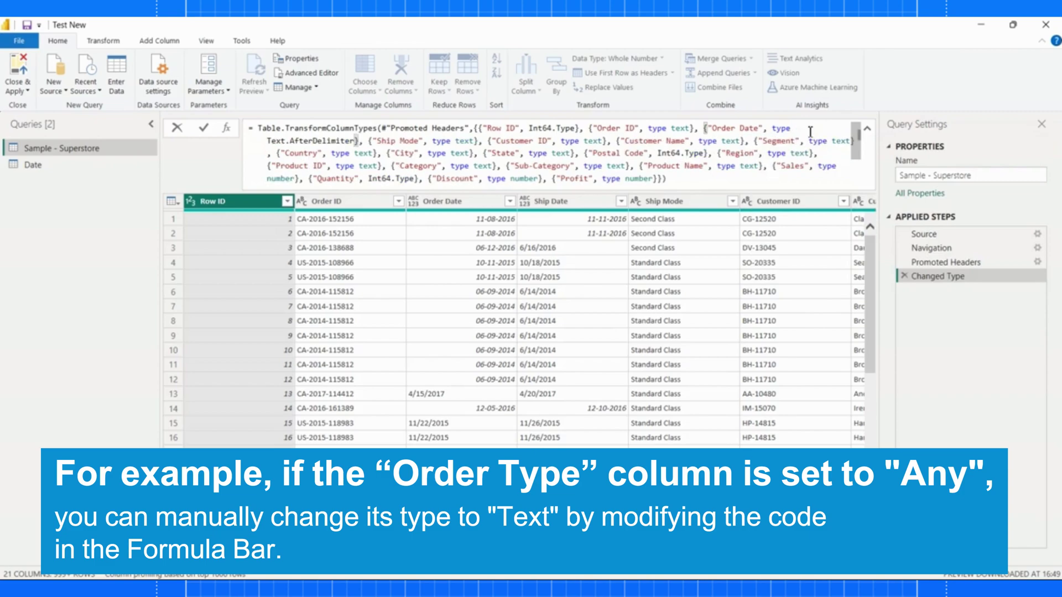
pyautogui.press('BackSpace')
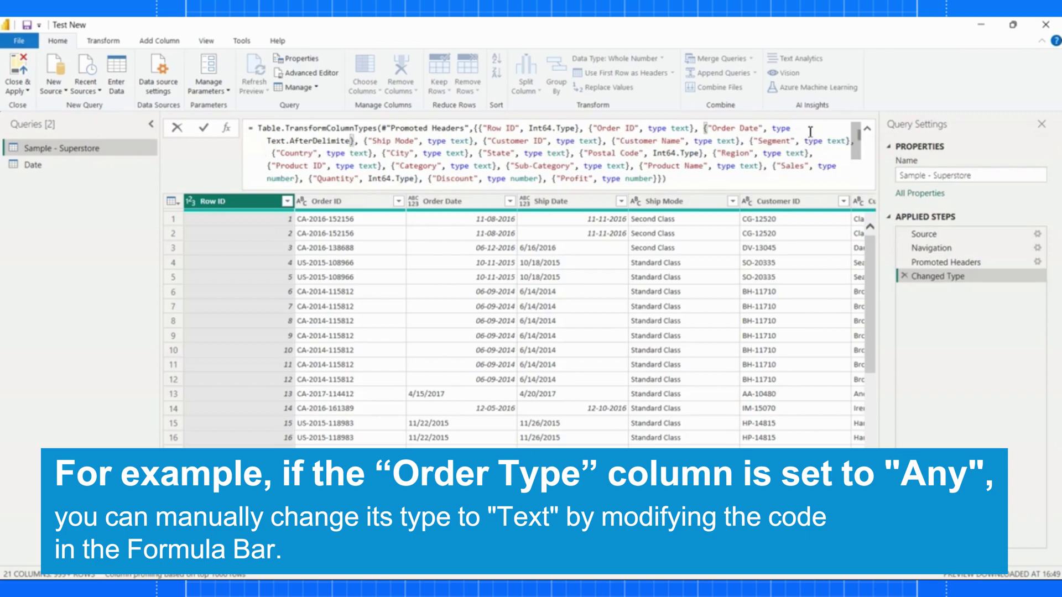
pyautogui.hotkey('ctrl', 'z')
pyautogui.hotkey('ctrl', 'z')
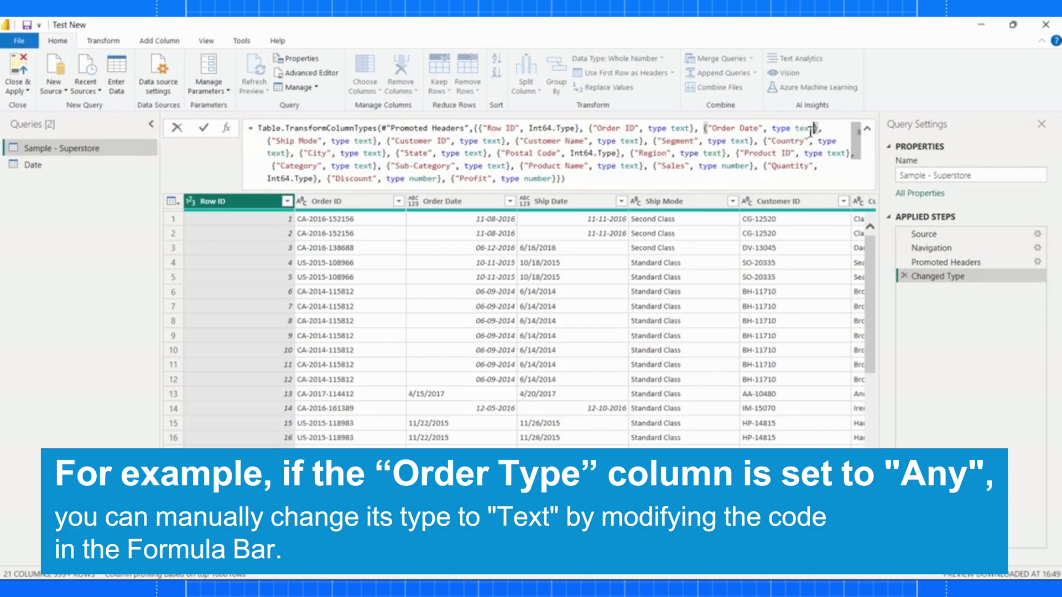
pyautogui.click(806, 169)
pyautogui.click(929, 308)
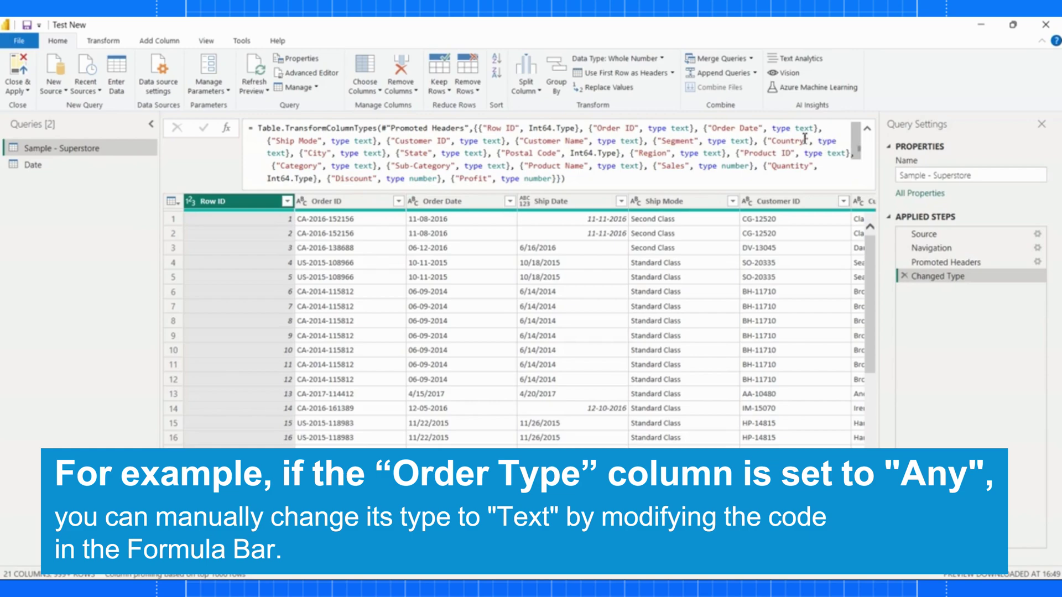
# Change the Order Date column's type back to any in the Changed Type formula
pyautogui.click(816, 128)
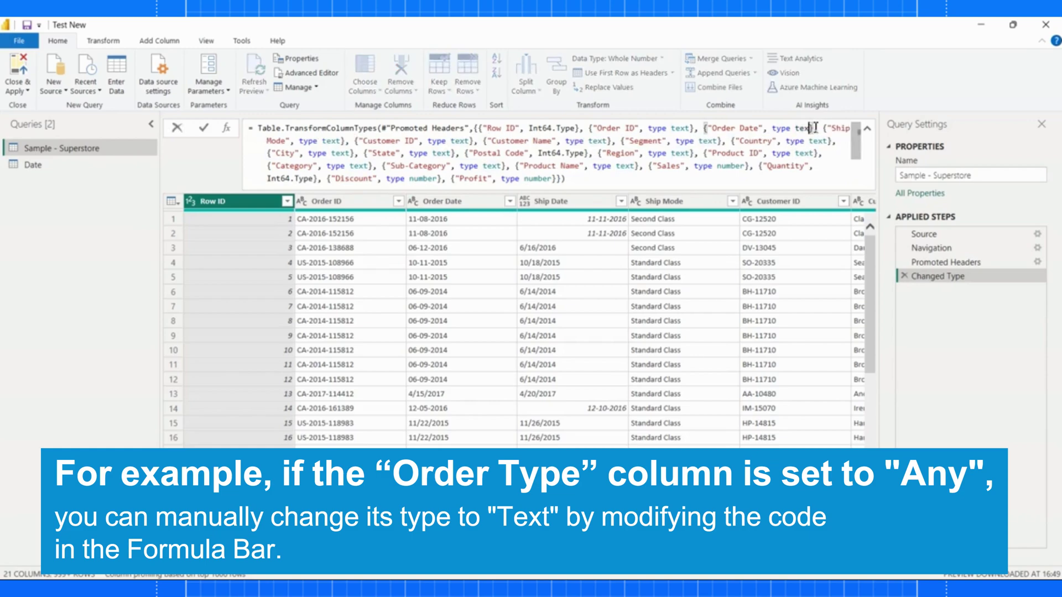
pyautogui.press('BackSpace')
pyautogui.press('BackSpace')
pyautogui.press('BackSpace')
pyautogui.press('BackSpace')
pyautogui.write('any')
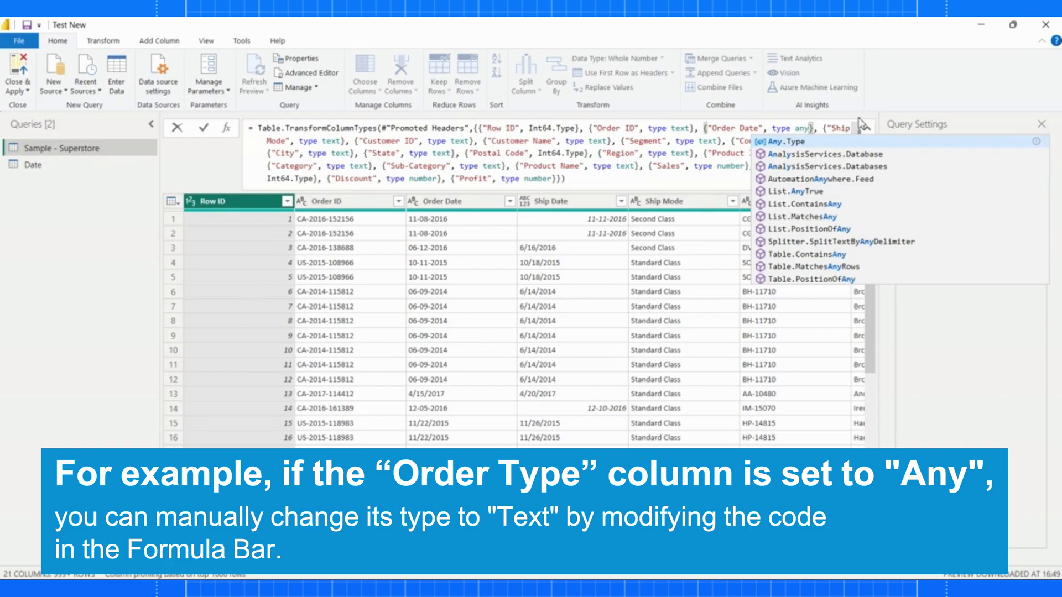
pyautogui.press('Return')
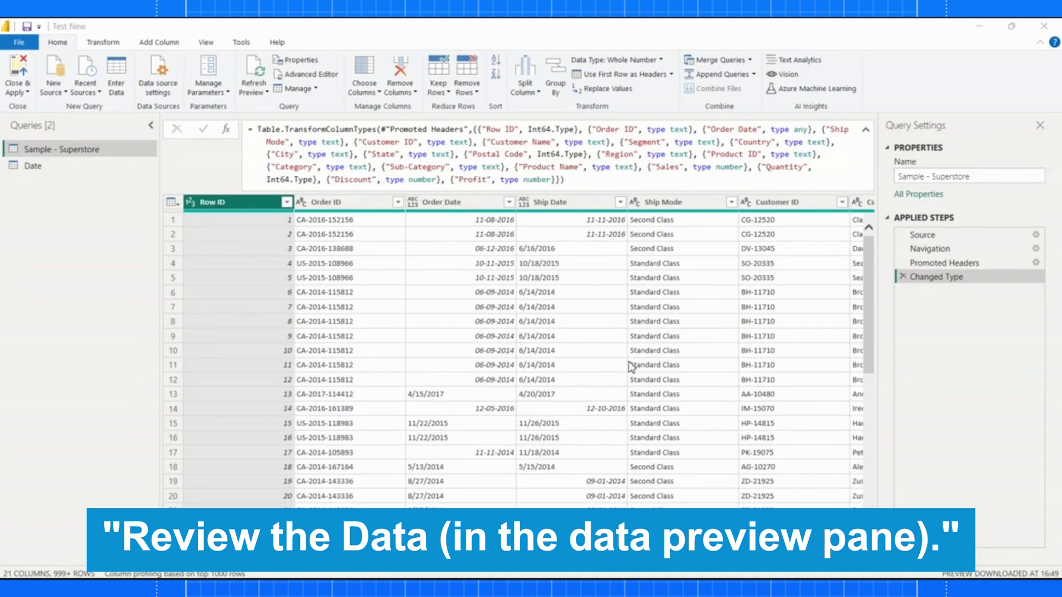
# Review the Sample - Superstore columns, close the Power Query Editor and apply the pending changes to the report
pyautogui.hscroll(5, 630, 367)
pyautogui.hscroll(3, 631, 366)
pyautogui.hscroll(-9, 631, 366)
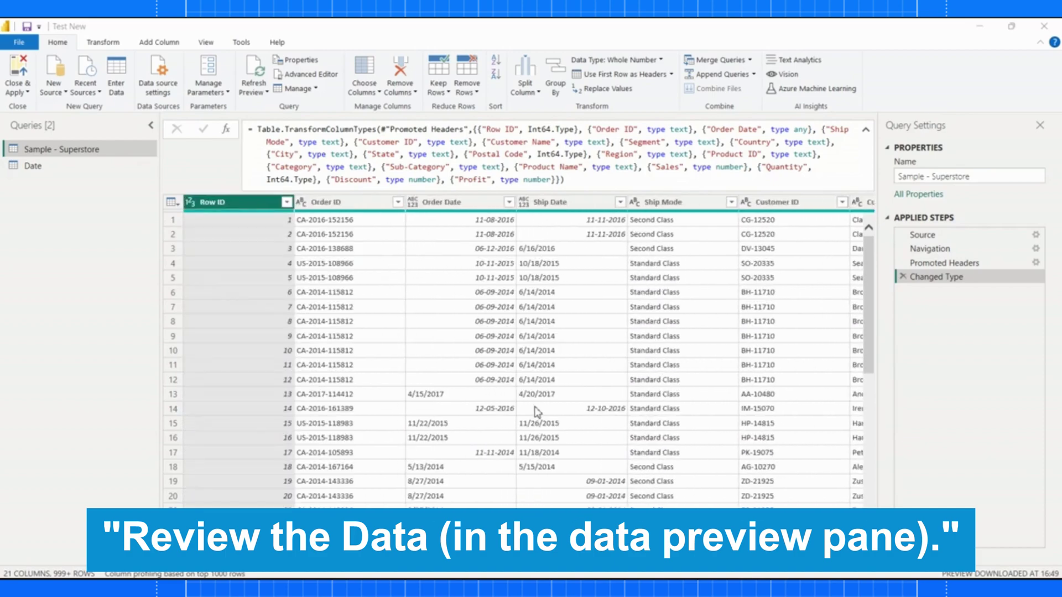
pyautogui.click(30, 94)
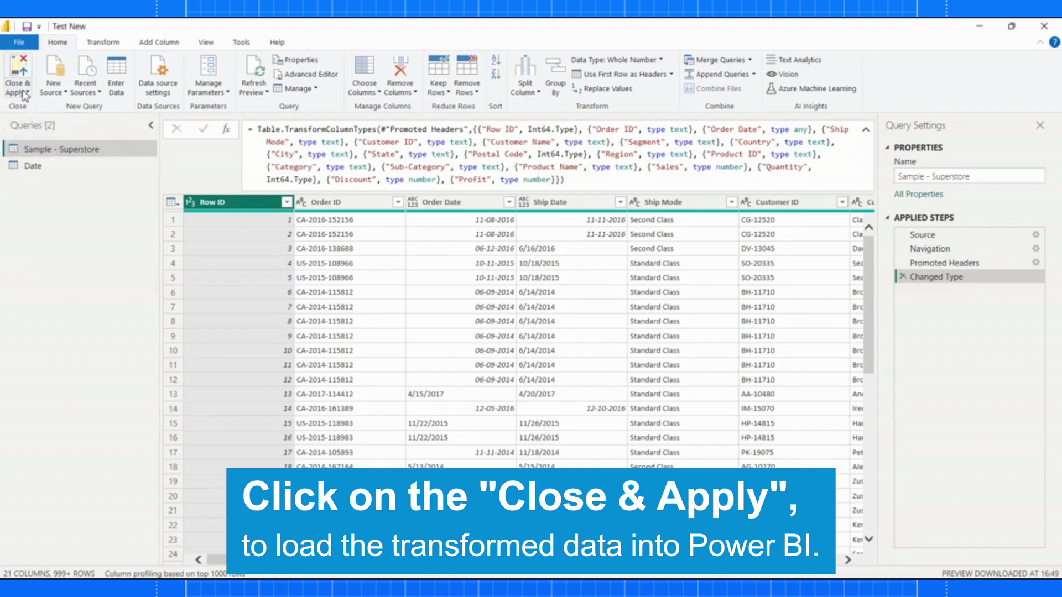
pyautogui.click(26, 93)
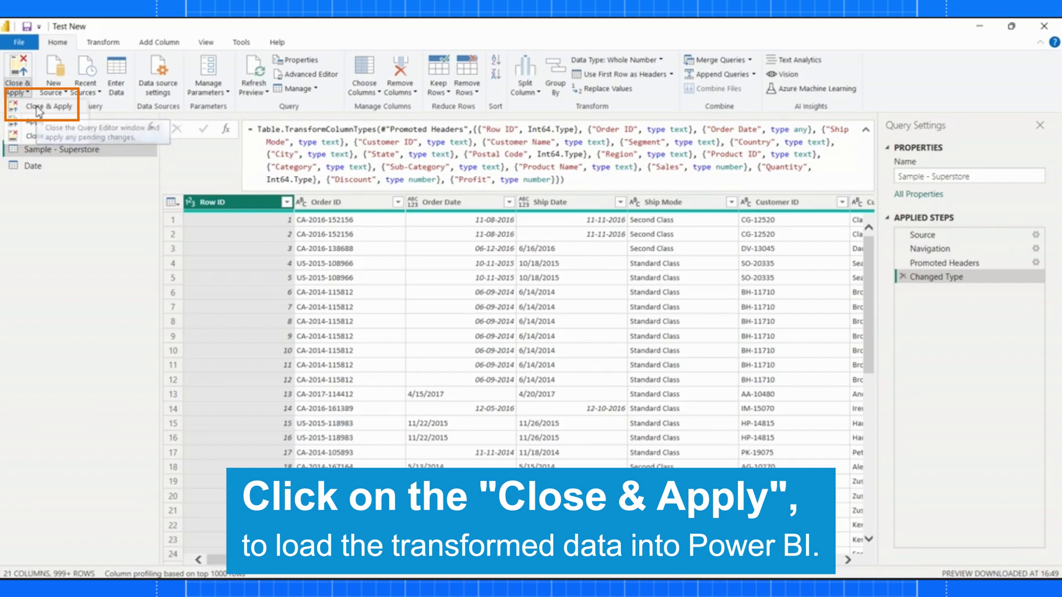
pyautogui.click(42, 106)
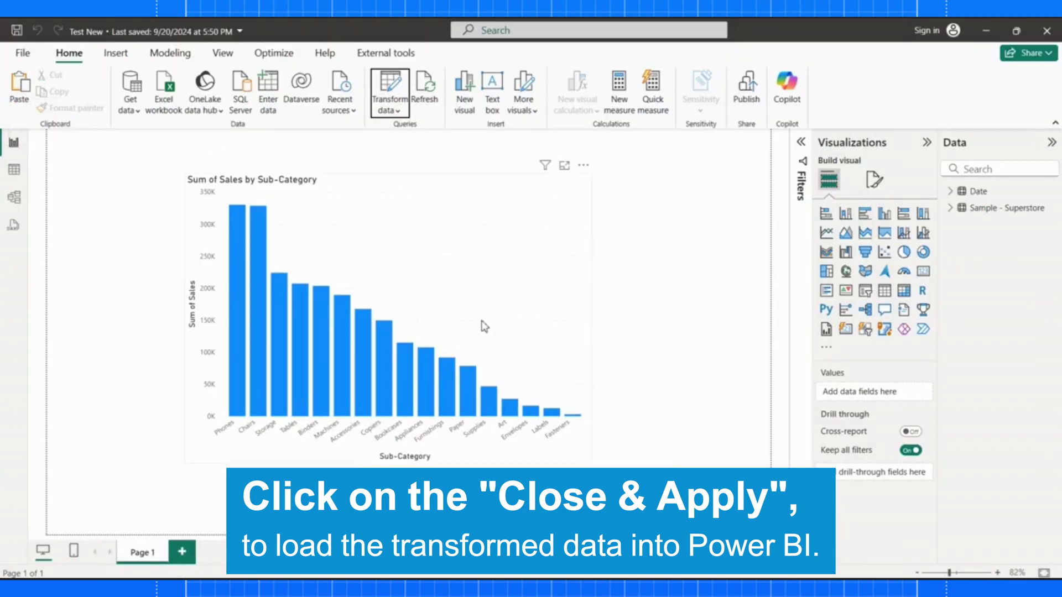